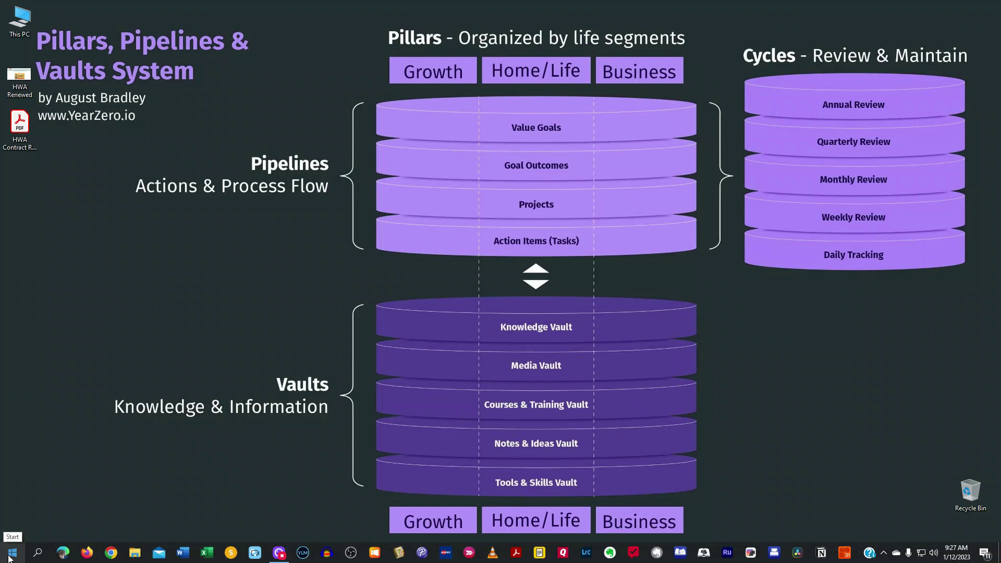
Launch Settings from the Start menu and go to the Personalization Background page
{"action": "left_click", "coordinate": [11, 553]}
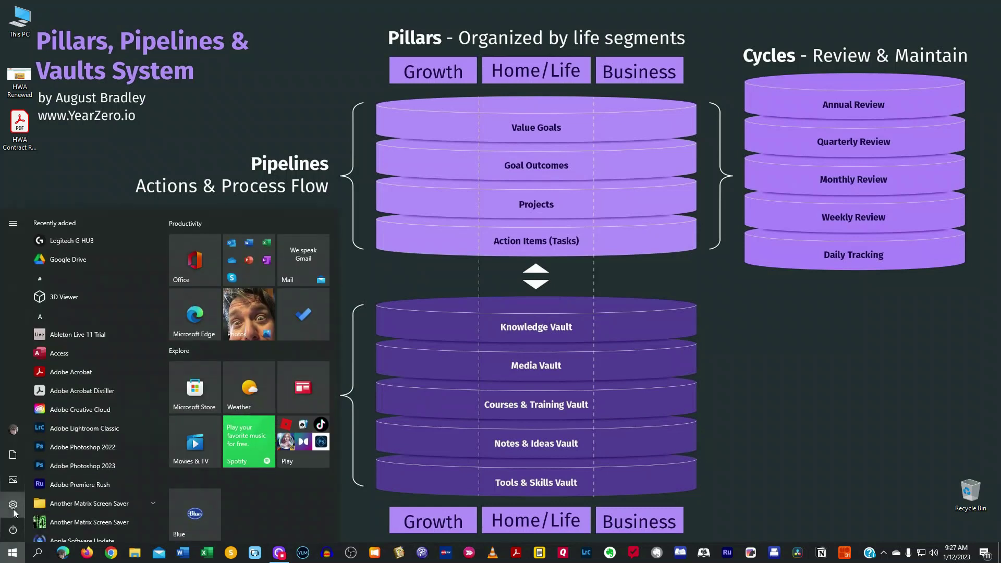
{"action": "left_click", "coordinate": [13, 505]}
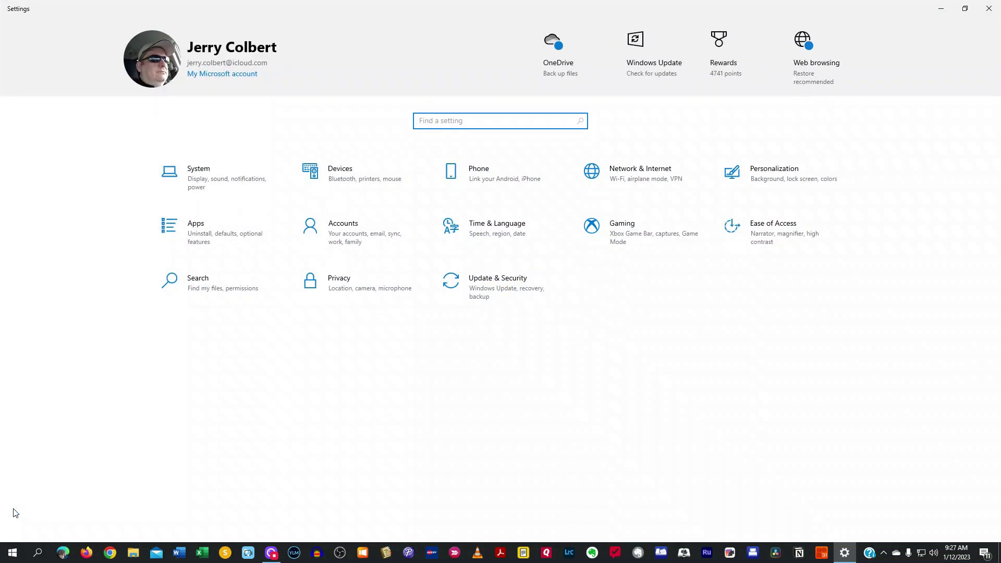
{"action": "left_click", "coordinate": [795, 177]}
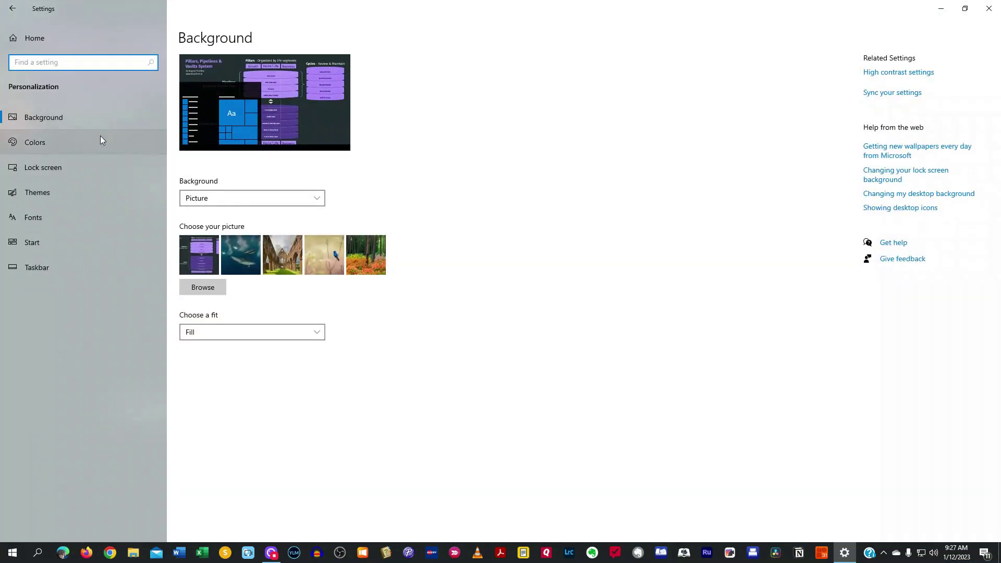
Go to the Colors page and expand the Choose your color list showing Light, Dark and Custom
{"action": "left_click", "coordinate": [57, 144]}
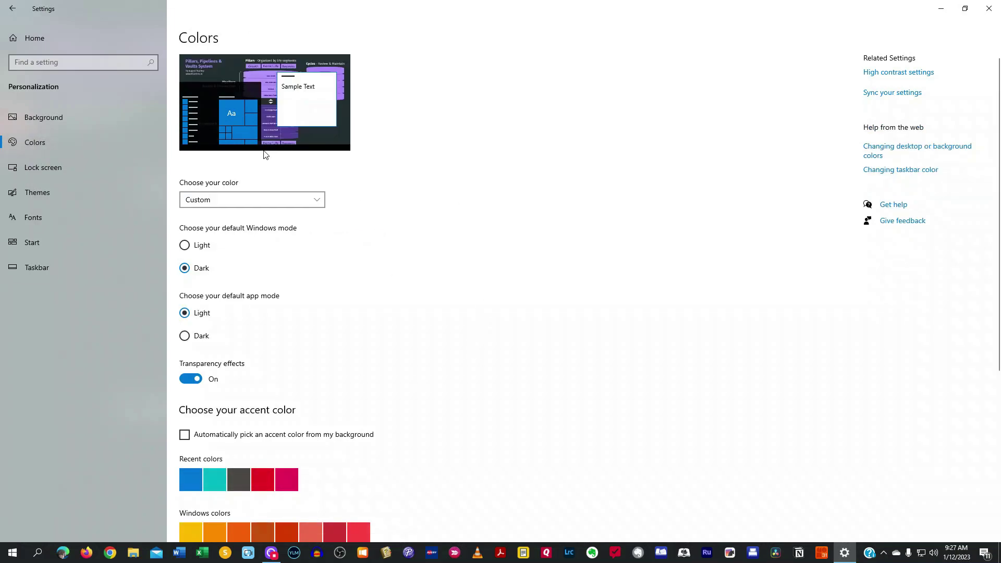
{"action": "left_click", "coordinate": [318, 202]}
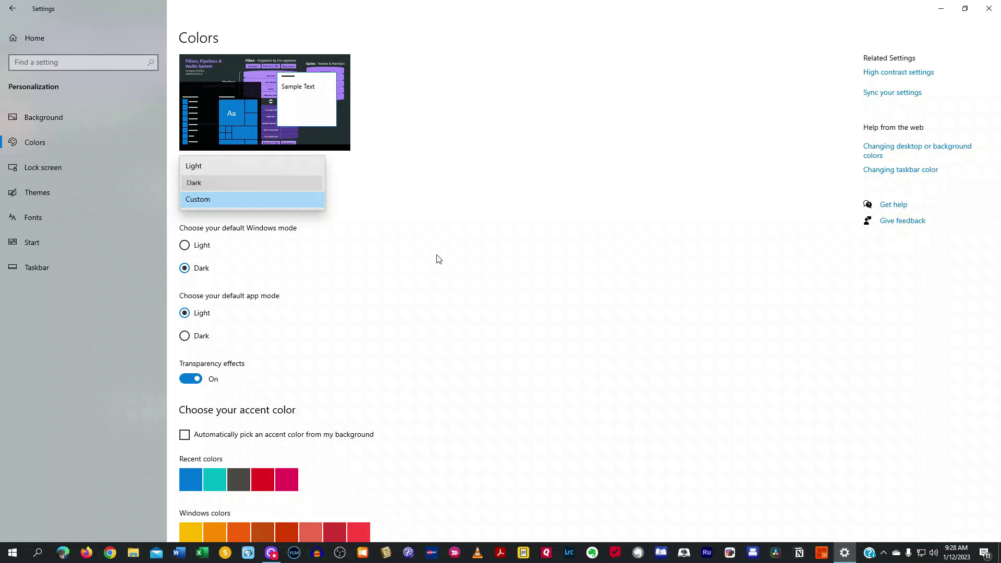
Choose Dark, then switch Choose your color to Custom with Light as the default app mode
{"action": "key", "text": "Up"}
{"action": "key", "text": "Return"}
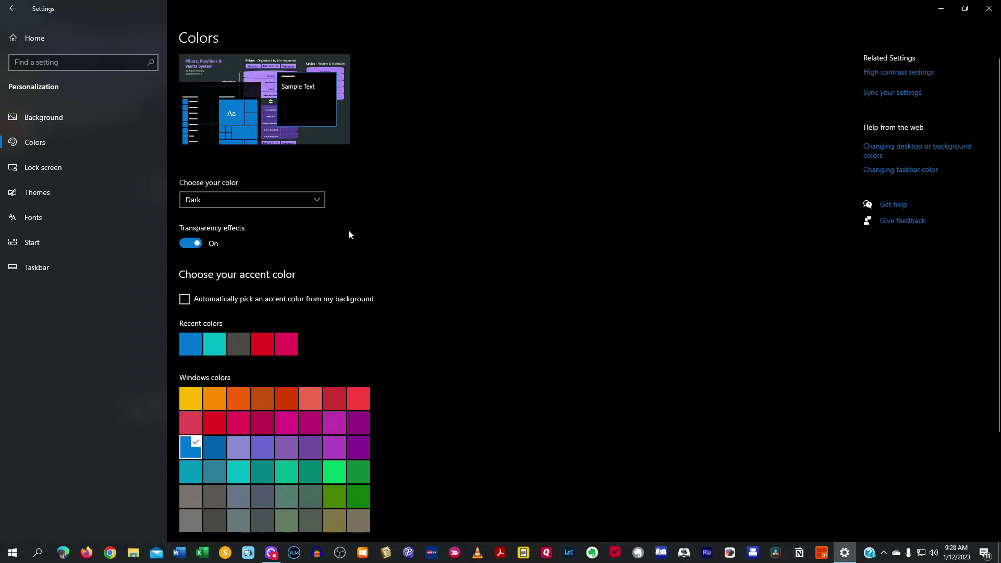
{"action": "left_click", "coordinate": [304, 201]}
{"action": "left_click", "coordinate": [250, 216]}
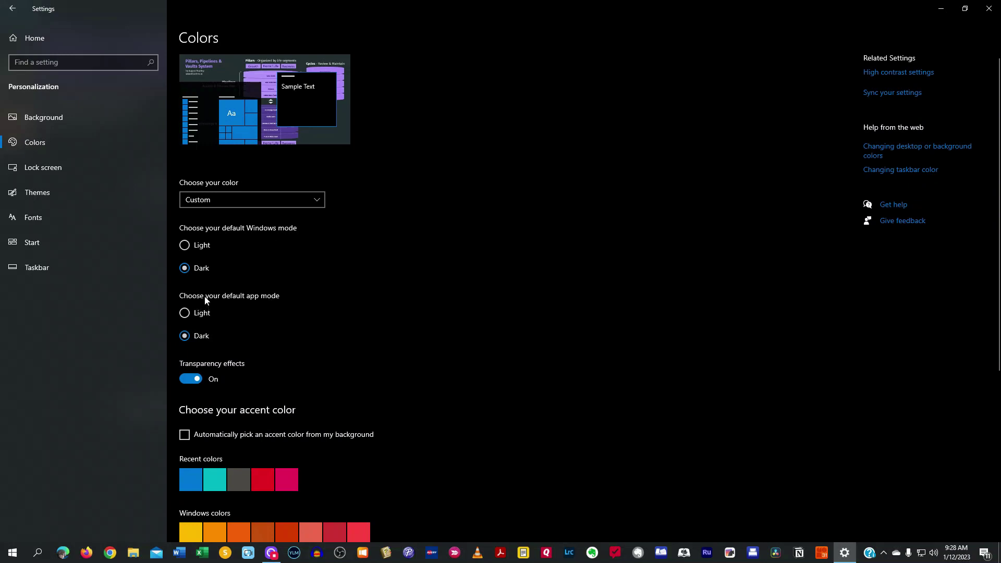
{"action": "left_click", "coordinate": [184, 313]}
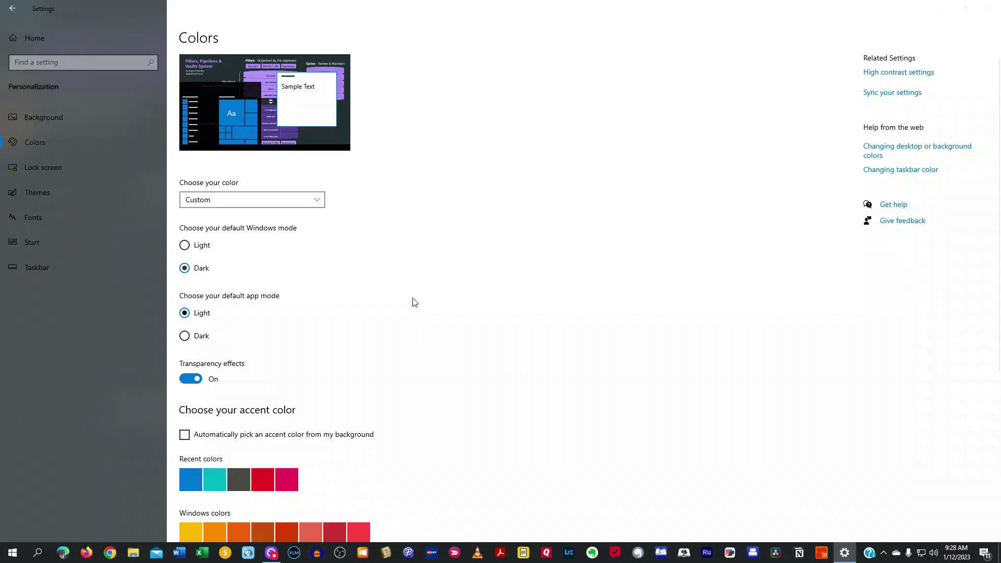